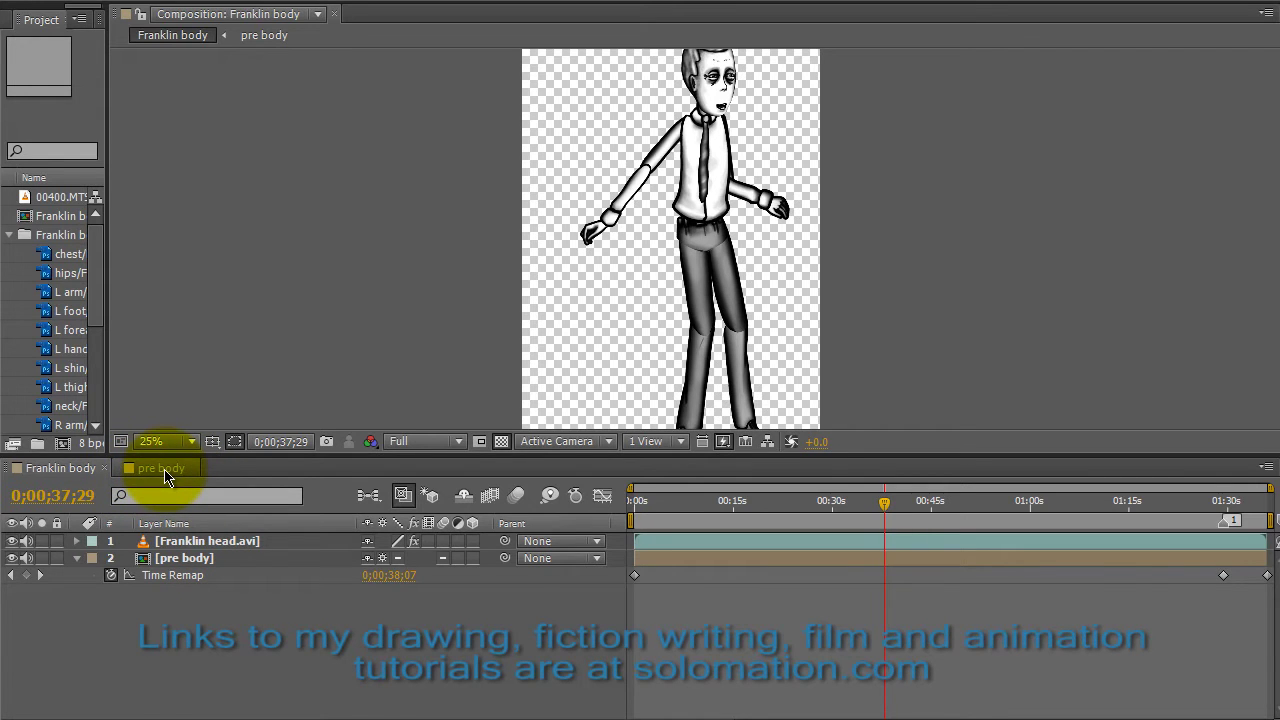
- Preview the pre body composition, stop playback, and return to Franklin body
{"action": "left_click", "coordinate": [165, 477]}
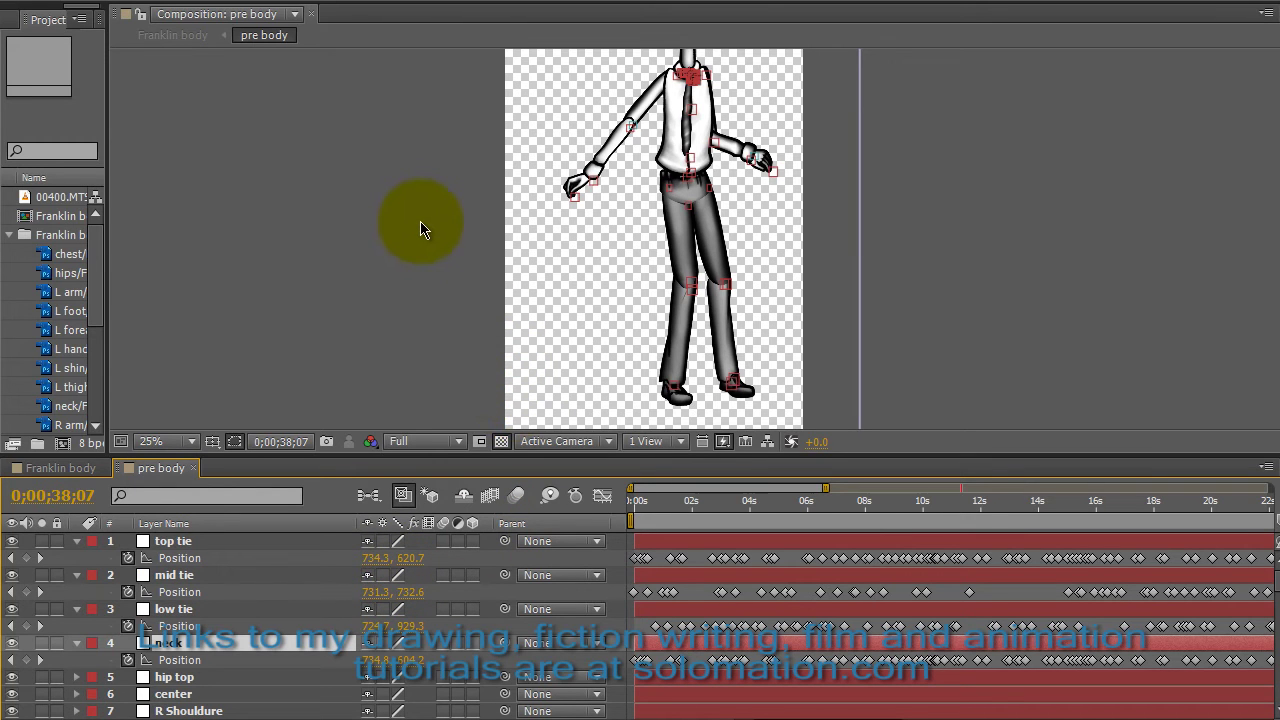
{"action": "left_click_drag", "start_coordinate": [419, 229], "coordinate": [418, 247]}
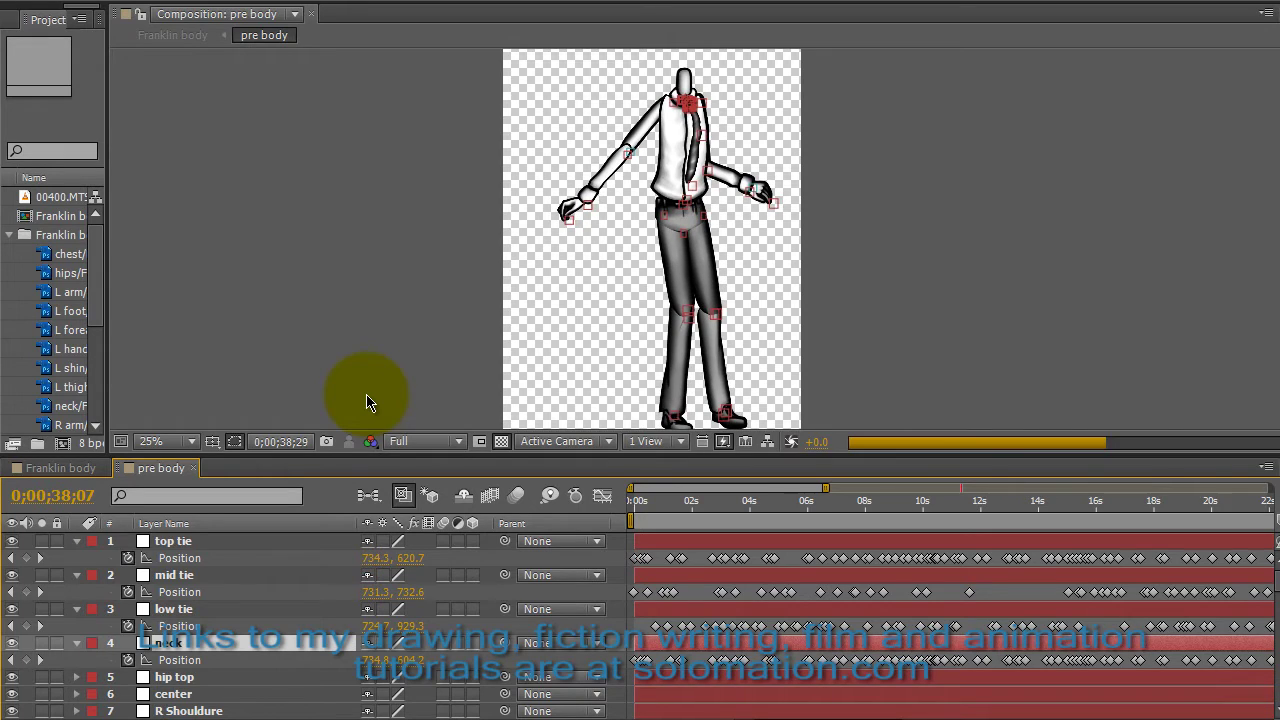
{"action": "key", "text": "space"}
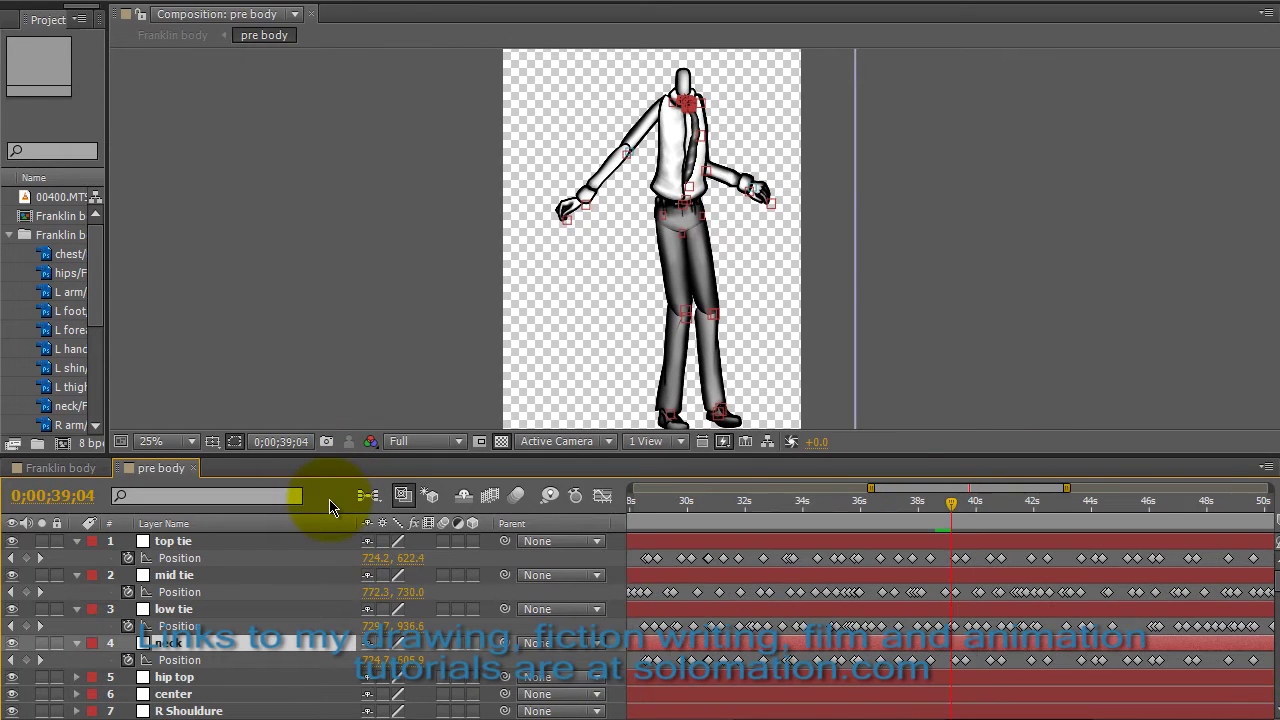
{"action": "left_click", "coordinate": [62, 469]}
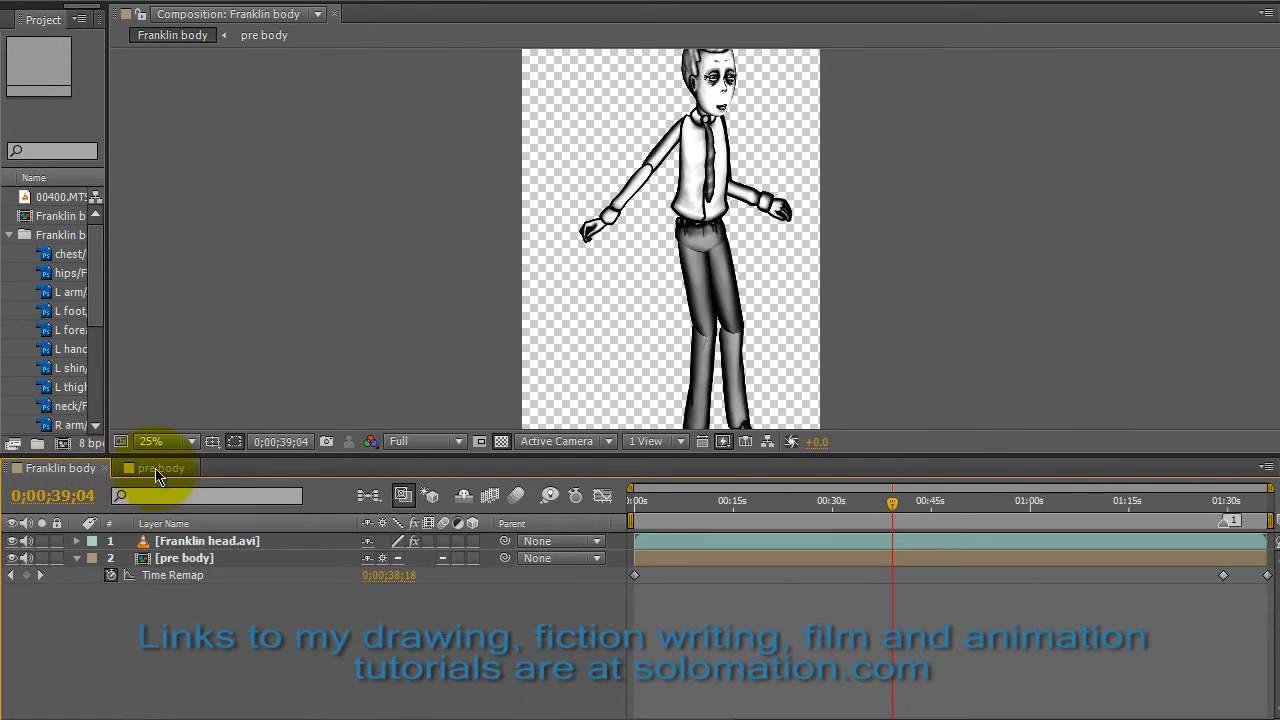
- Zoom Franklin body to 50% around the character's head, then toggle the head layer's effects off and on
{"action": "left_click", "coordinate": [188, 561]}
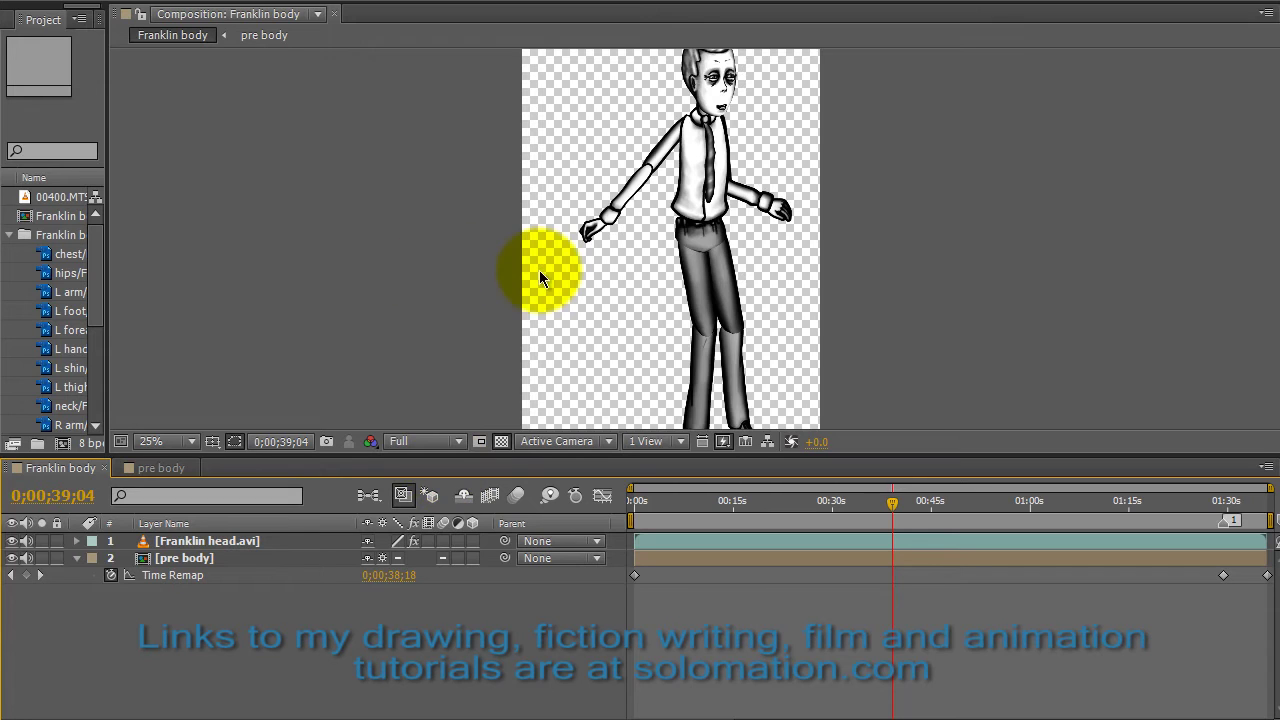
{"action": "scroll", "coordinate": [539, 270], "scroll_direction": "up", "scroll_amount": 2}
{"action": "left_click_drag", "start_coordinate": [539, 270], "coordinate": [523, 363]}
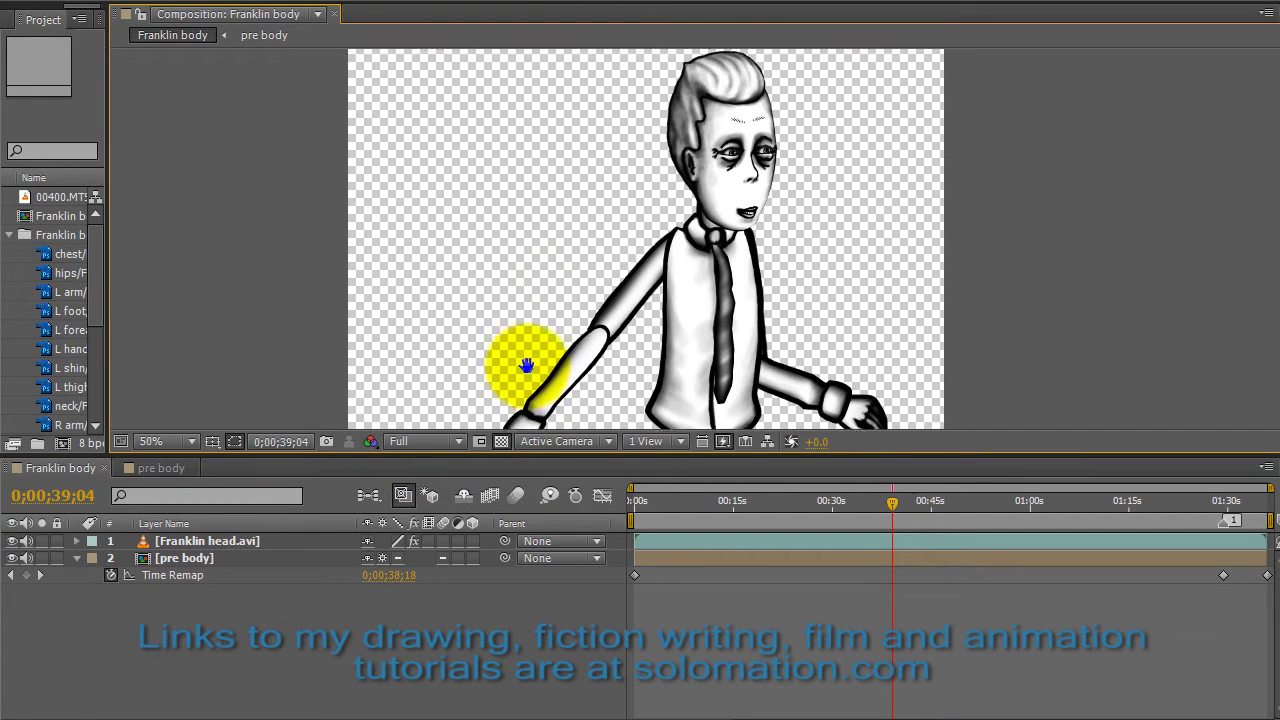
{"action": "left_click_drag", "start_coordinate": [526, 300], "coordinate": [521, 338]}
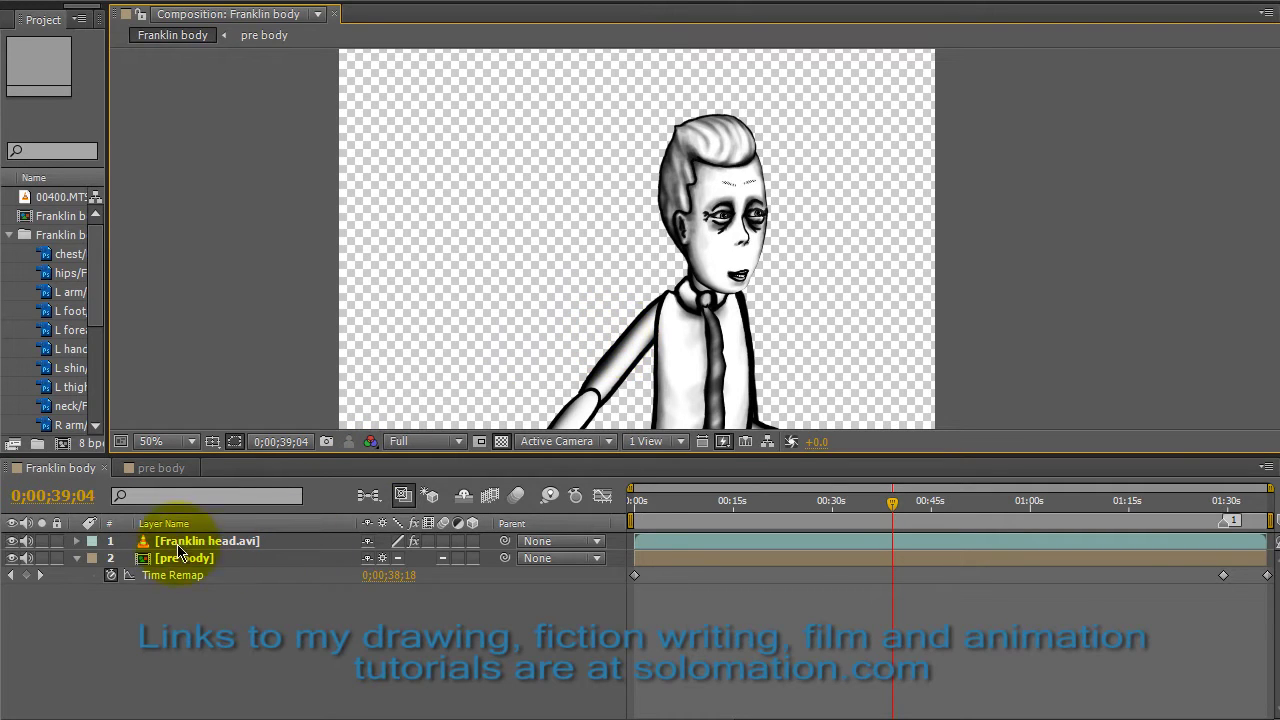
{"action": "left_click", "coordinate": [415, 543]}
{"action": "left_click", "coordinate": [415, 543]}
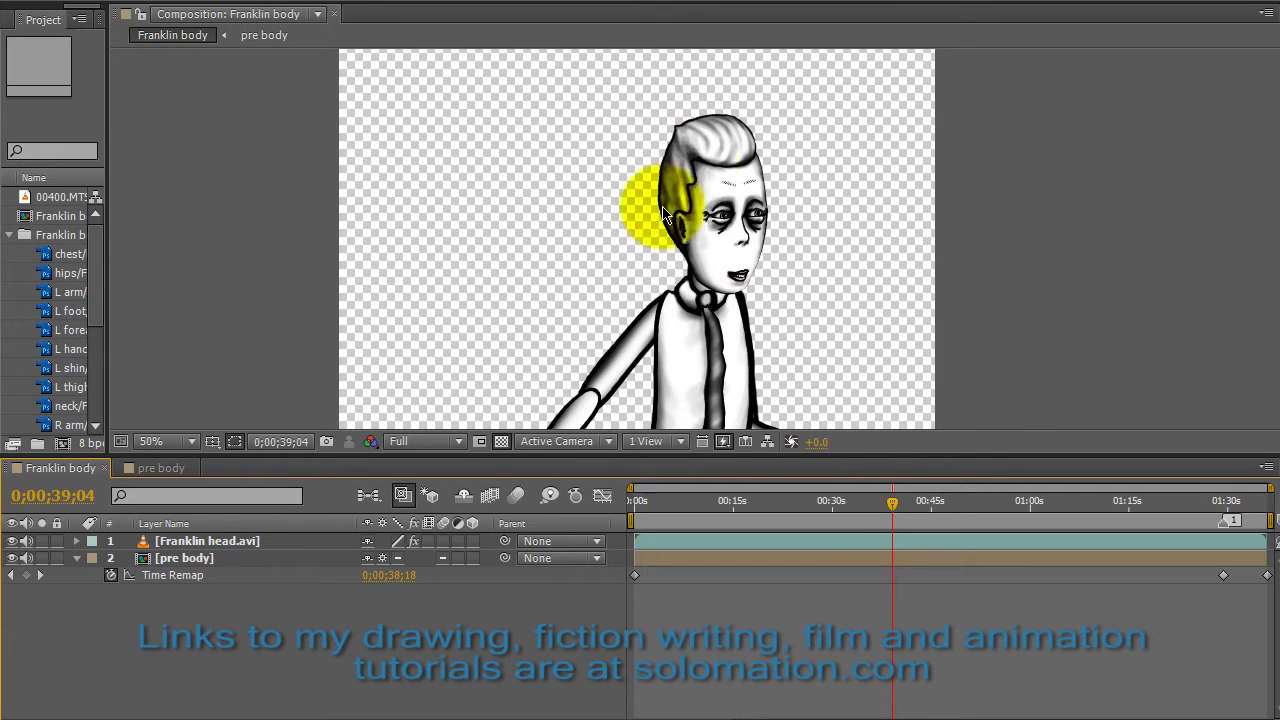
- Add a Null 4 null object, show only its Position, and bring up the pre body timeline
{"action": "right_click", "coordinate": [251, 602]}
{"action": "mouse_move", "coordinate": [514, 614]}
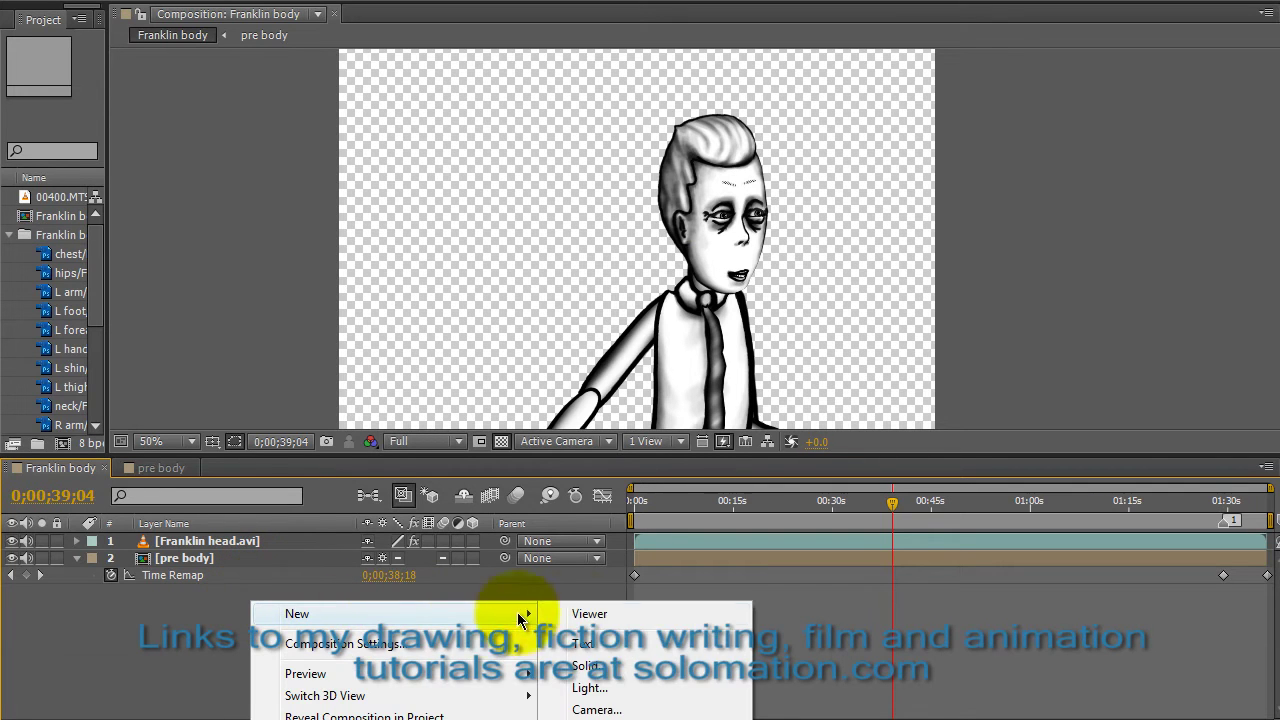
{"action": "left_click", "coordinate": [595, 718]}
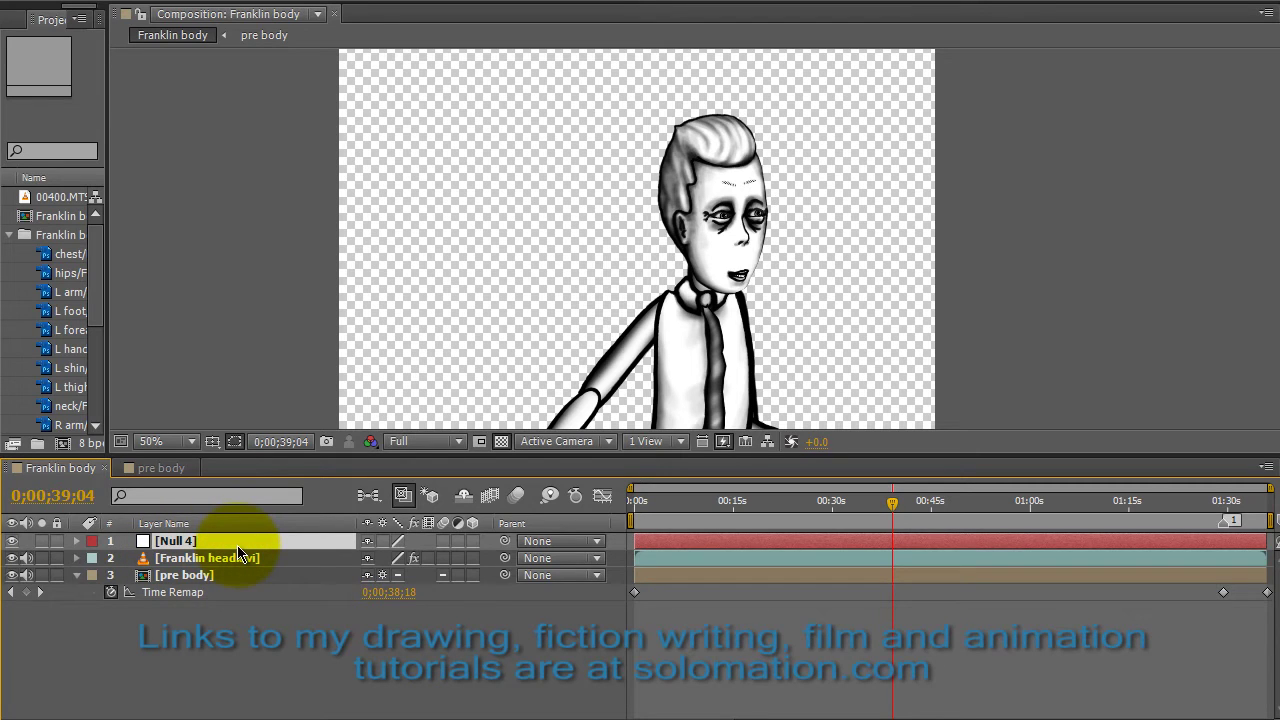
{"action": "key", "text": "p"}
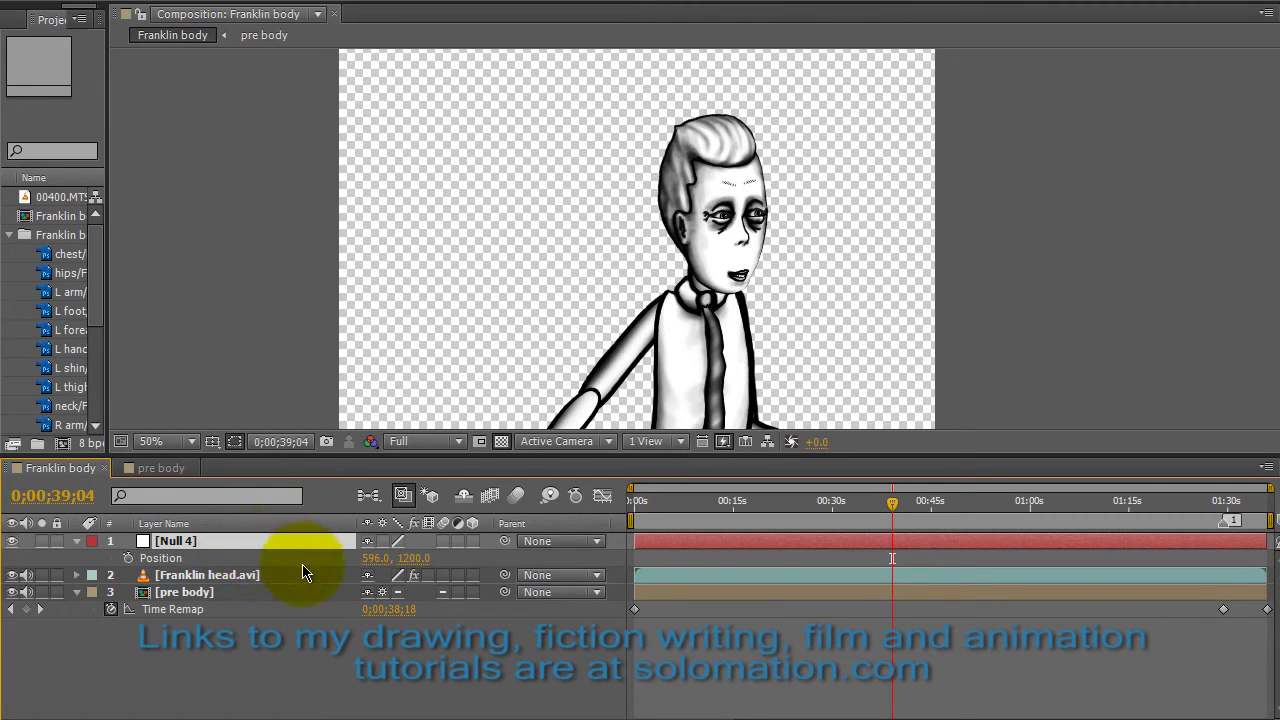
{"action": "left_click", "coordinate": [158, 470]}
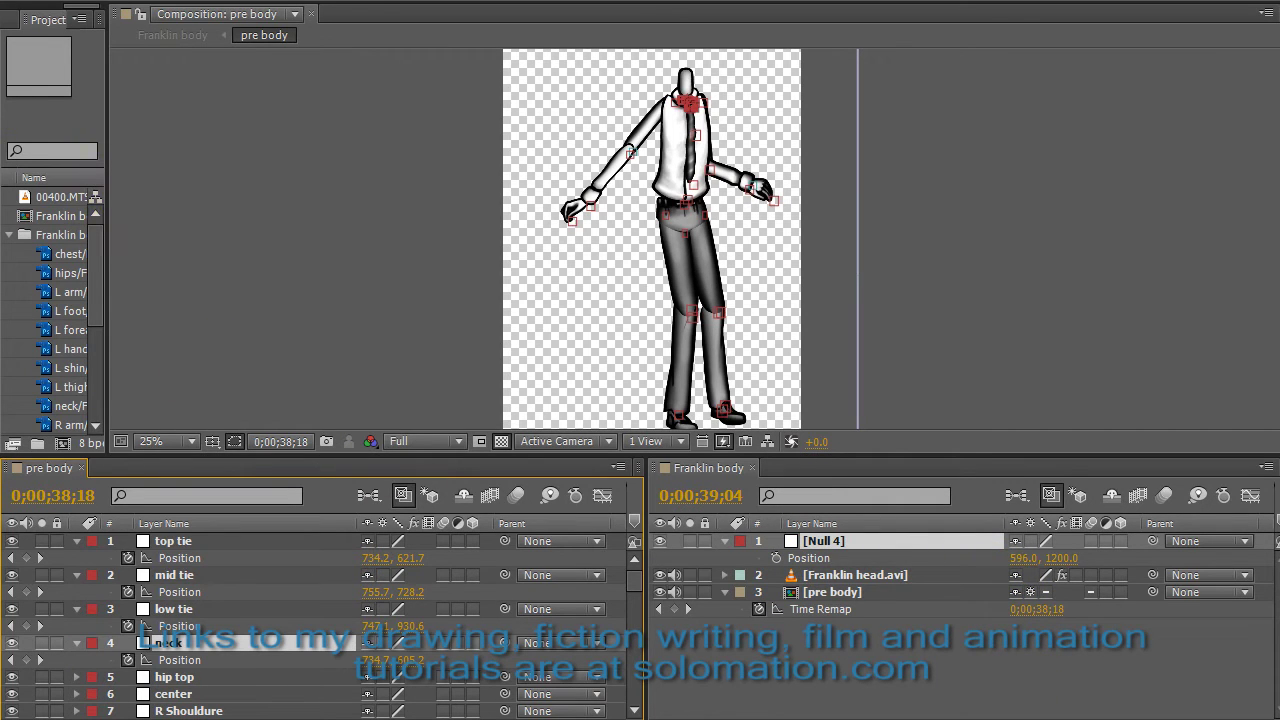
{"action": "key", "text": "alt+Tab"}
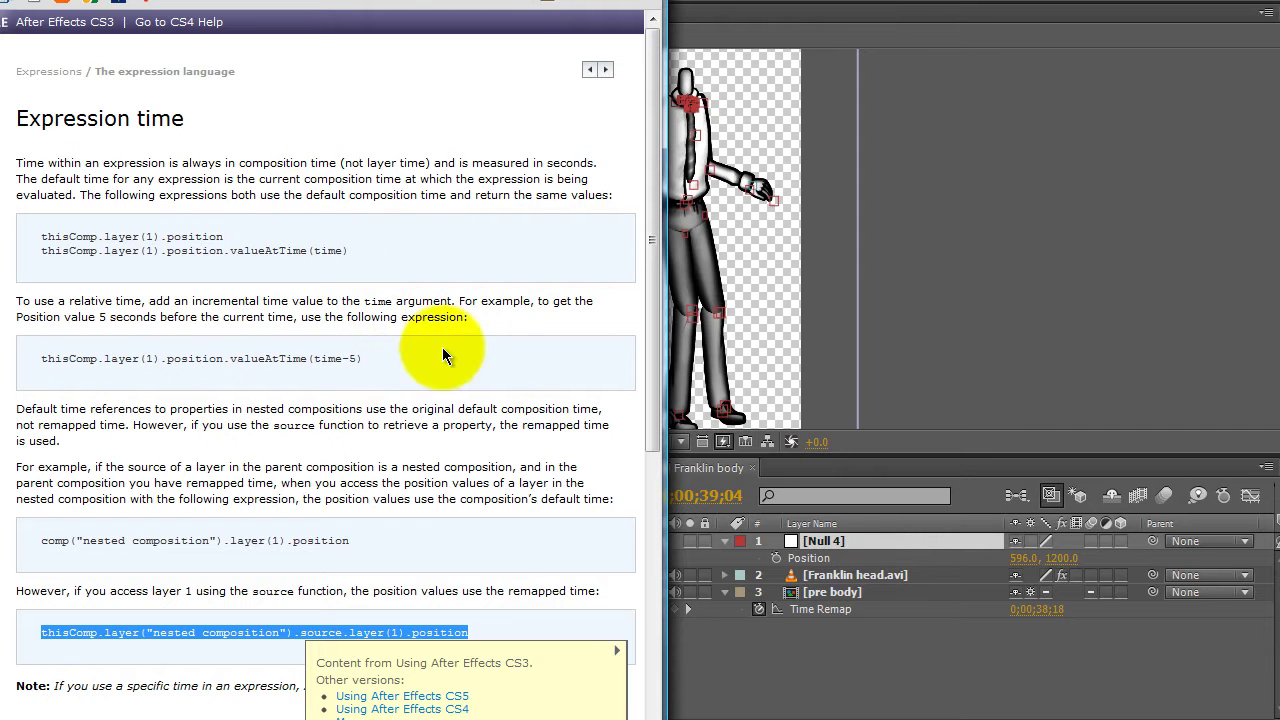
{"action": "key", "text": "alt+Tab"}
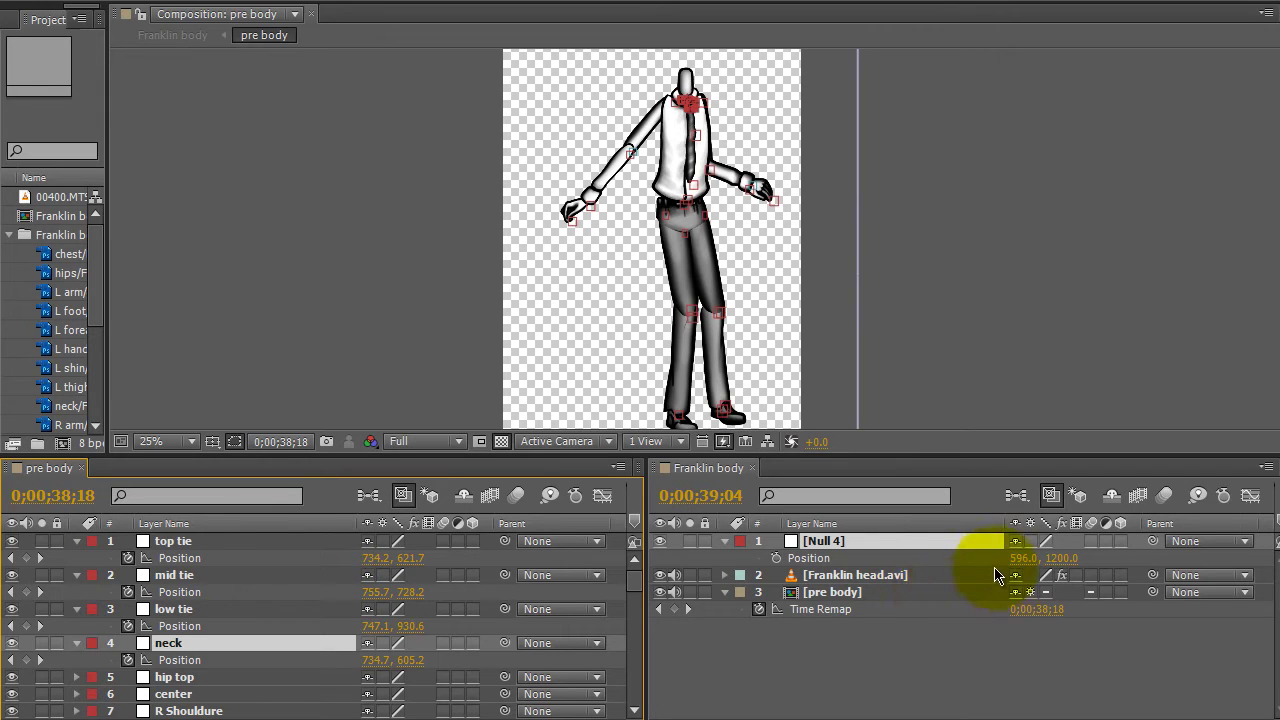
- Give Null 4's Position an expression pick-whipped to the neck layer's Position in pre body
{"action": "left_click", "coordinate": [778, 560], "text": "alt"}
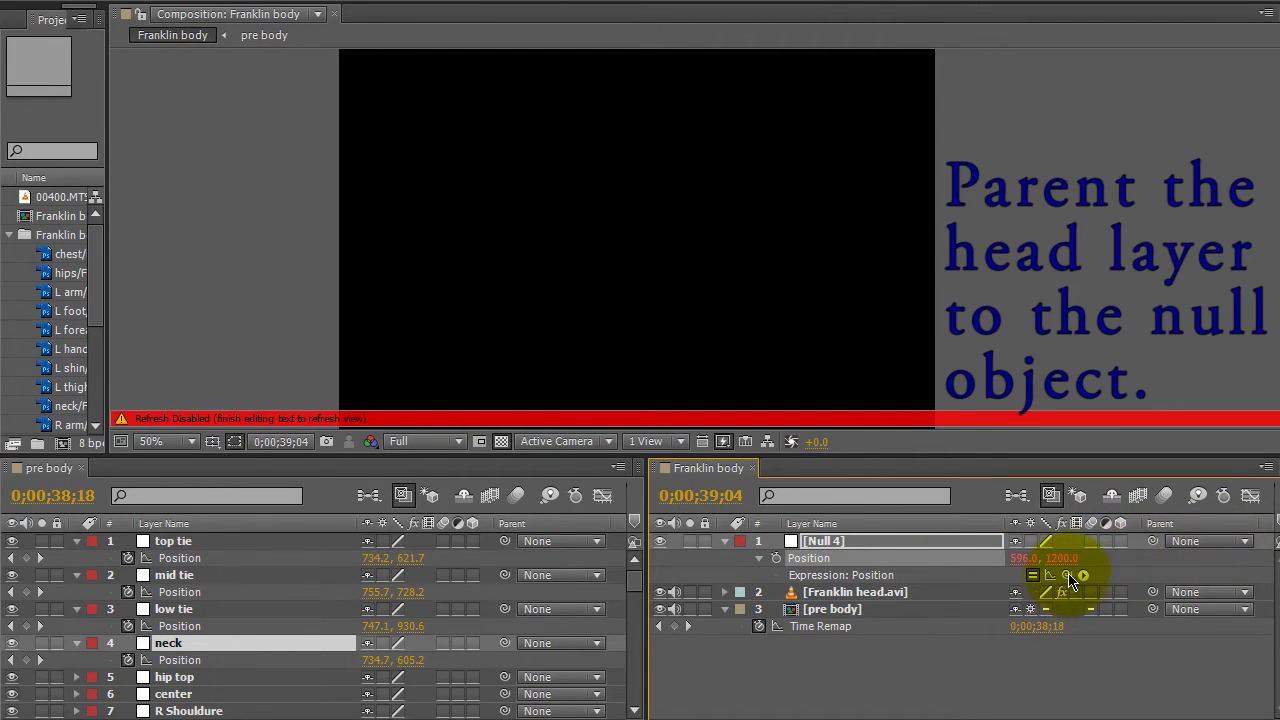
{"action": "left_click_drag", "start_coordinate": [1067, 575], "coordinate": [174, 660]}
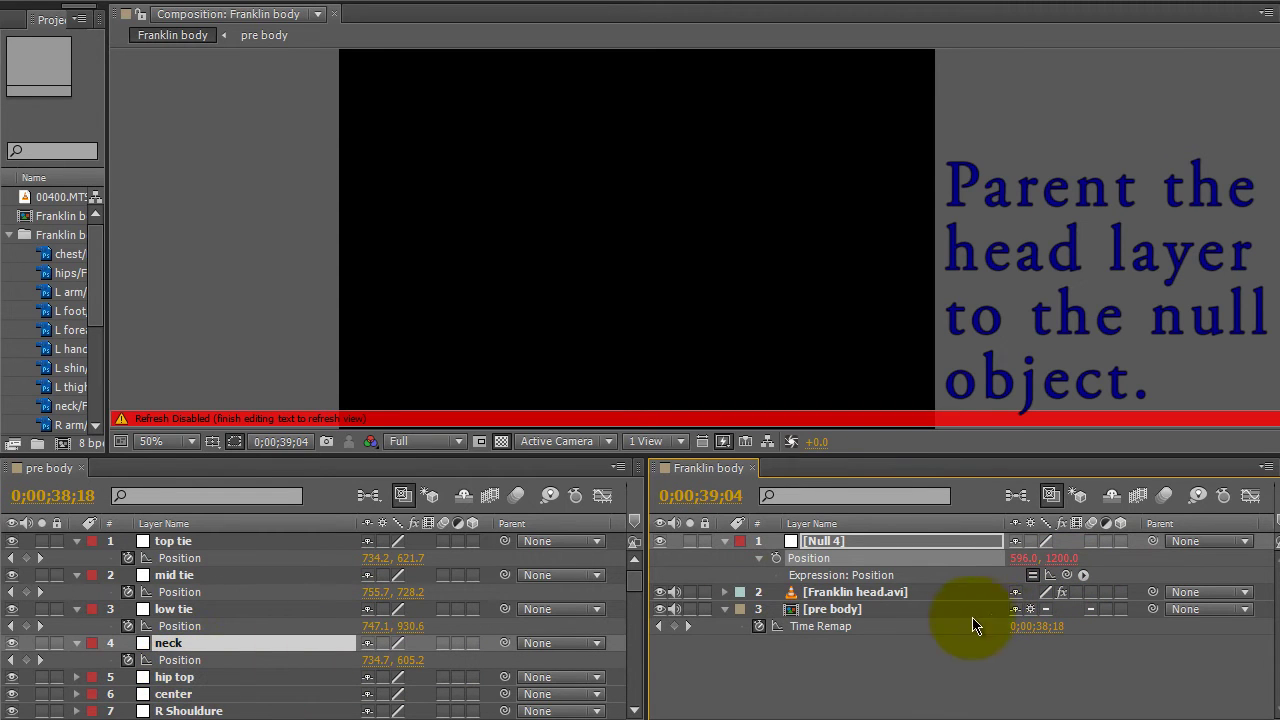
{"action": "left_click", "coordinate": [757, 580]}
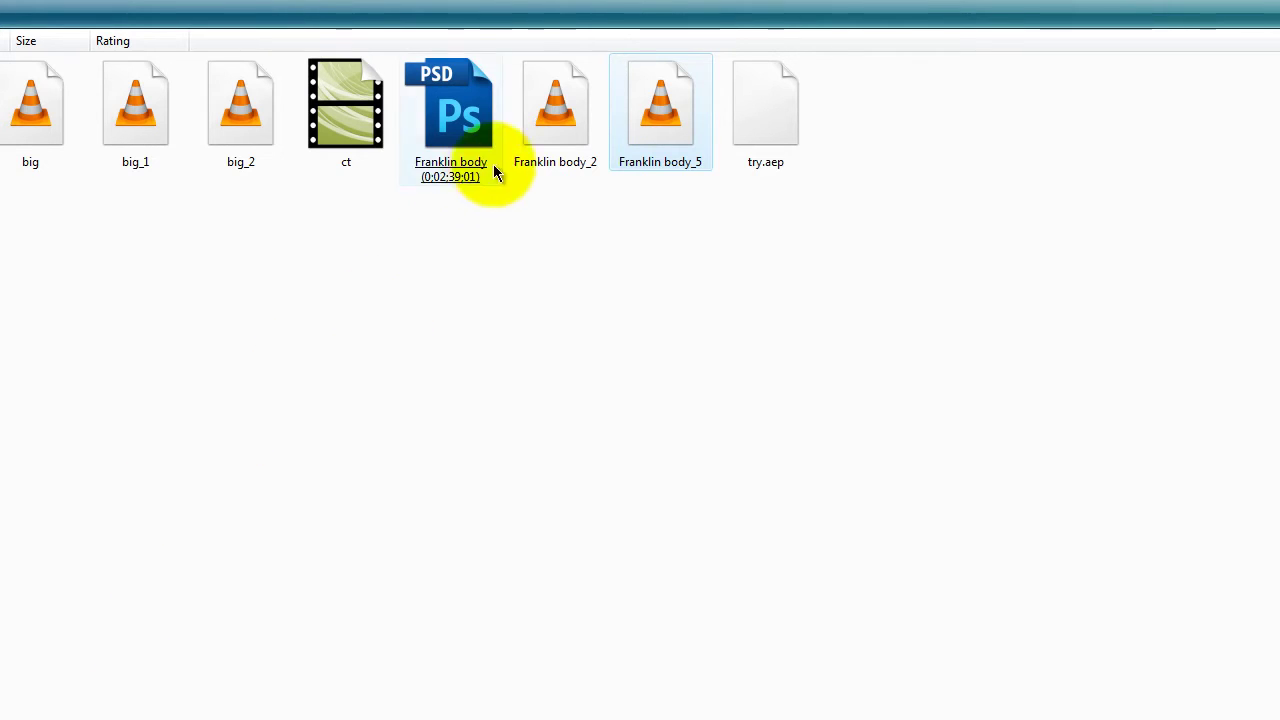
- Select the Franklin body_2 render in Explorer and bring its player window over the files
{"action": "left_click", "coordinate": [548, 112]}
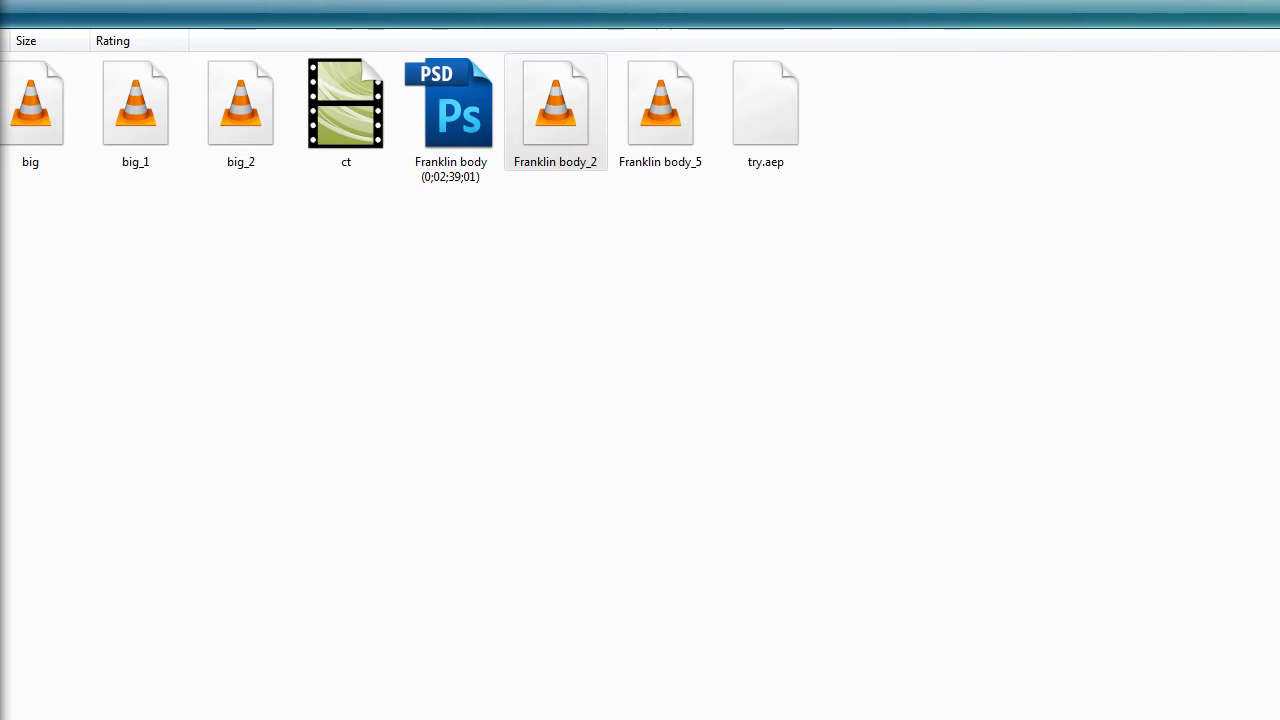
{"action": "left_click_drag", "start_coordinate": [0, 46], "coordinate": [558, 42]}
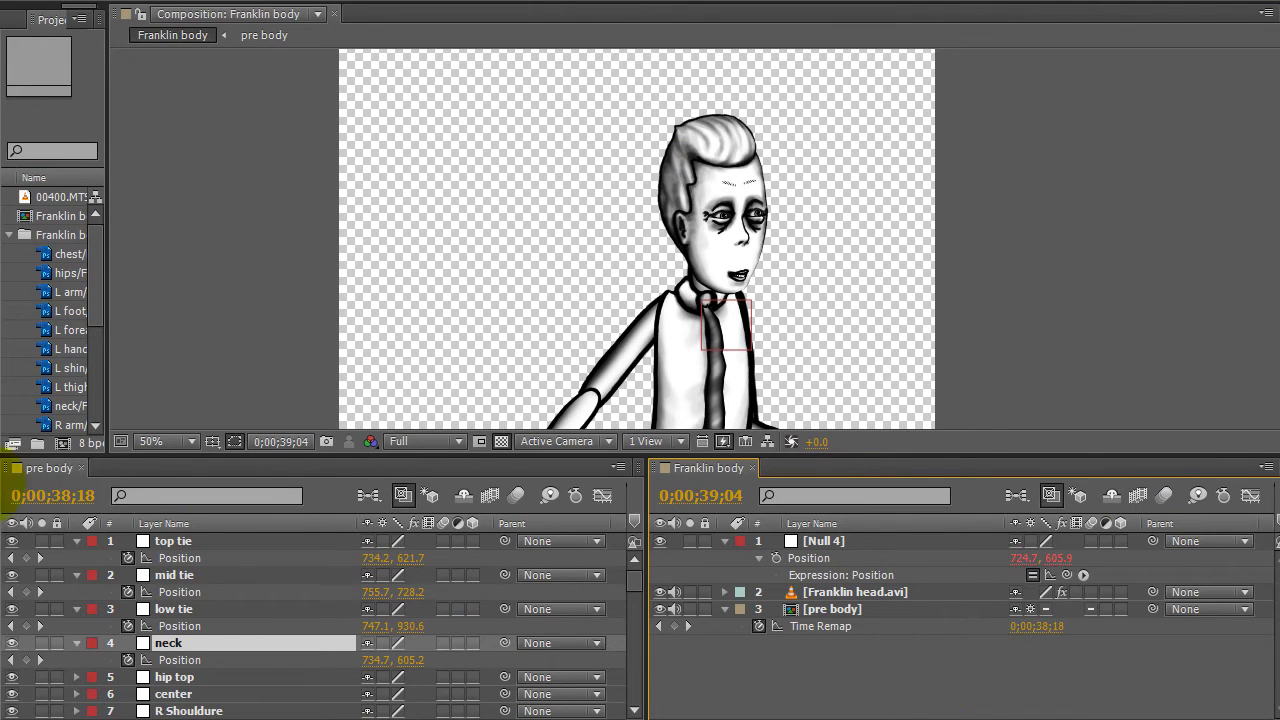
- Dock the pre body timeline as a tab beside Franklin body and start editing Null 4's expression
{"action": "left_click", "coordinate": [320, 490]}
{"action": "left_click_drag", "start_coordinate": [320, 490], "coordinate": [835, 578]}
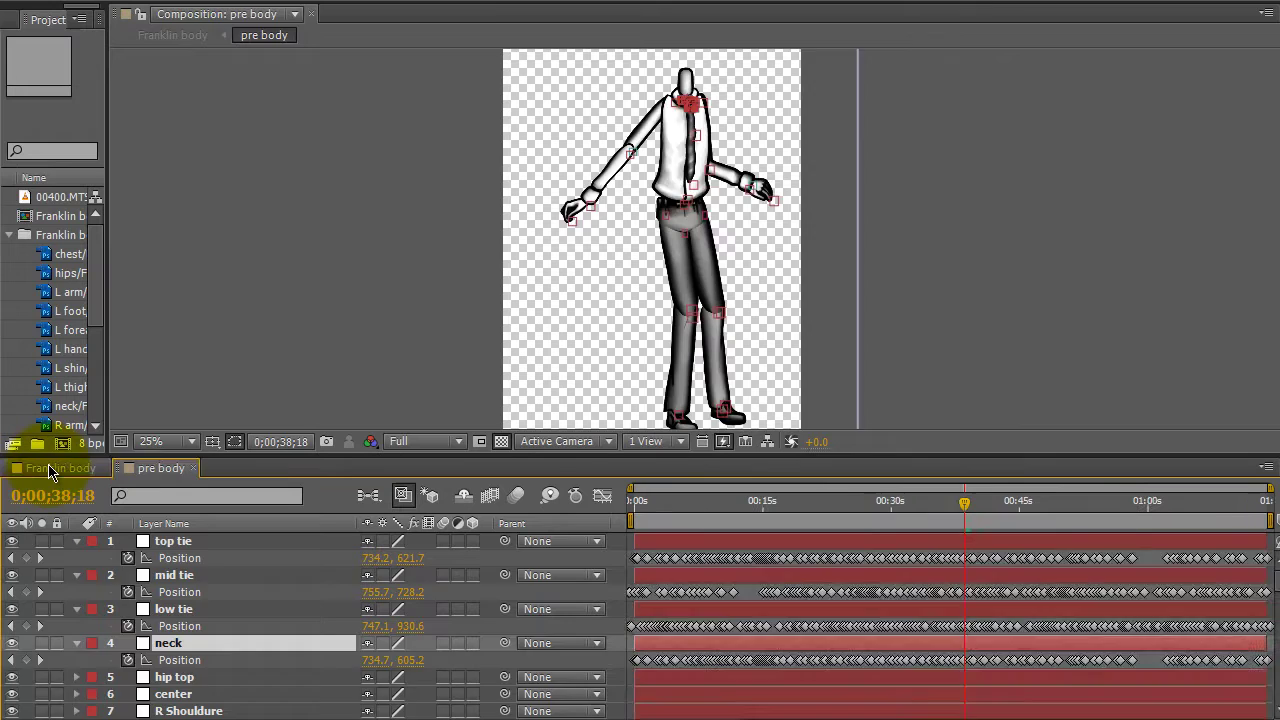
{"action": "left_click", "coordinate": [58, 468]}
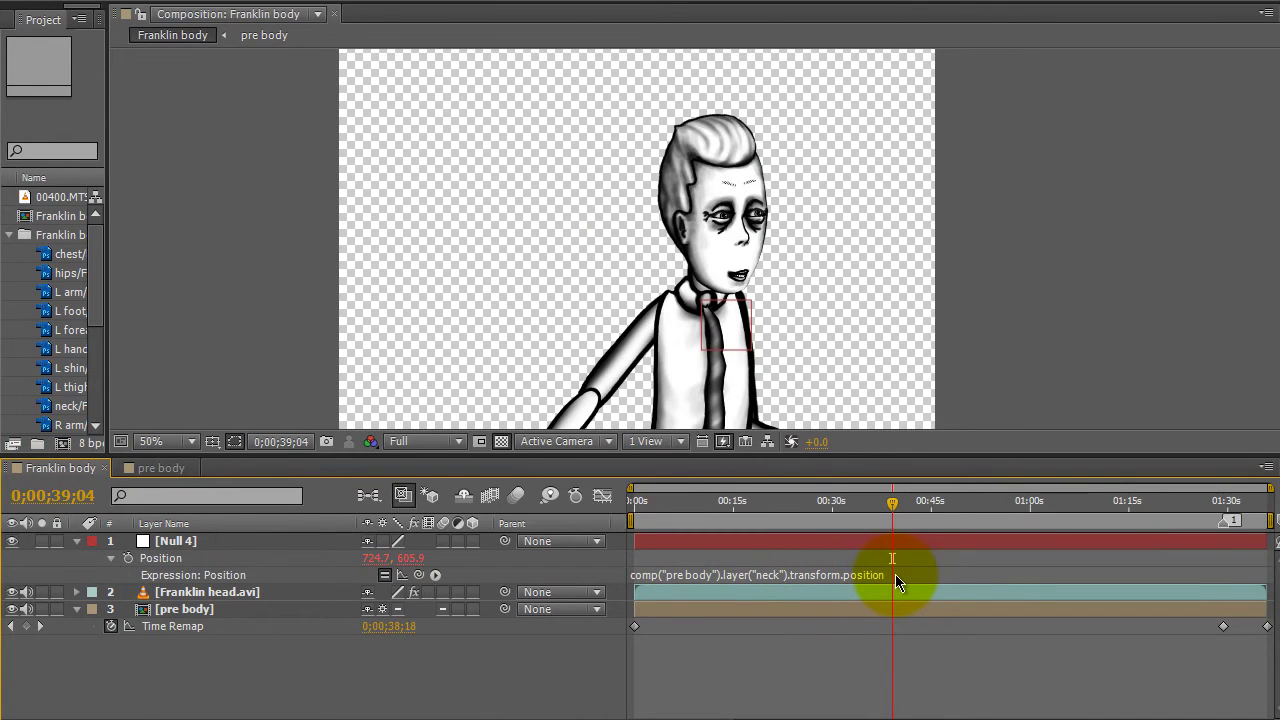
{"action": "left_click", "coordinate": [895, 577]}
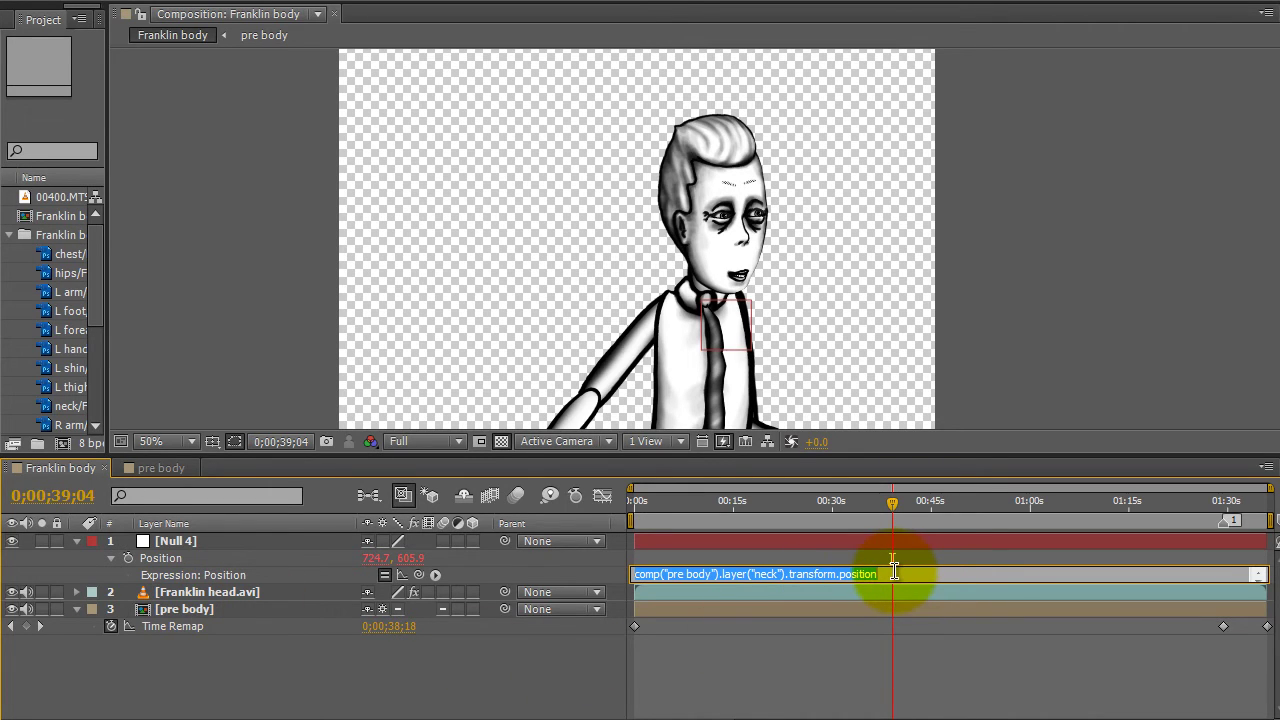
- Place the cursor inside Null 4's Position expression, clearing the text selection
{"action": "left_click", "coordinate": [891, 572]}
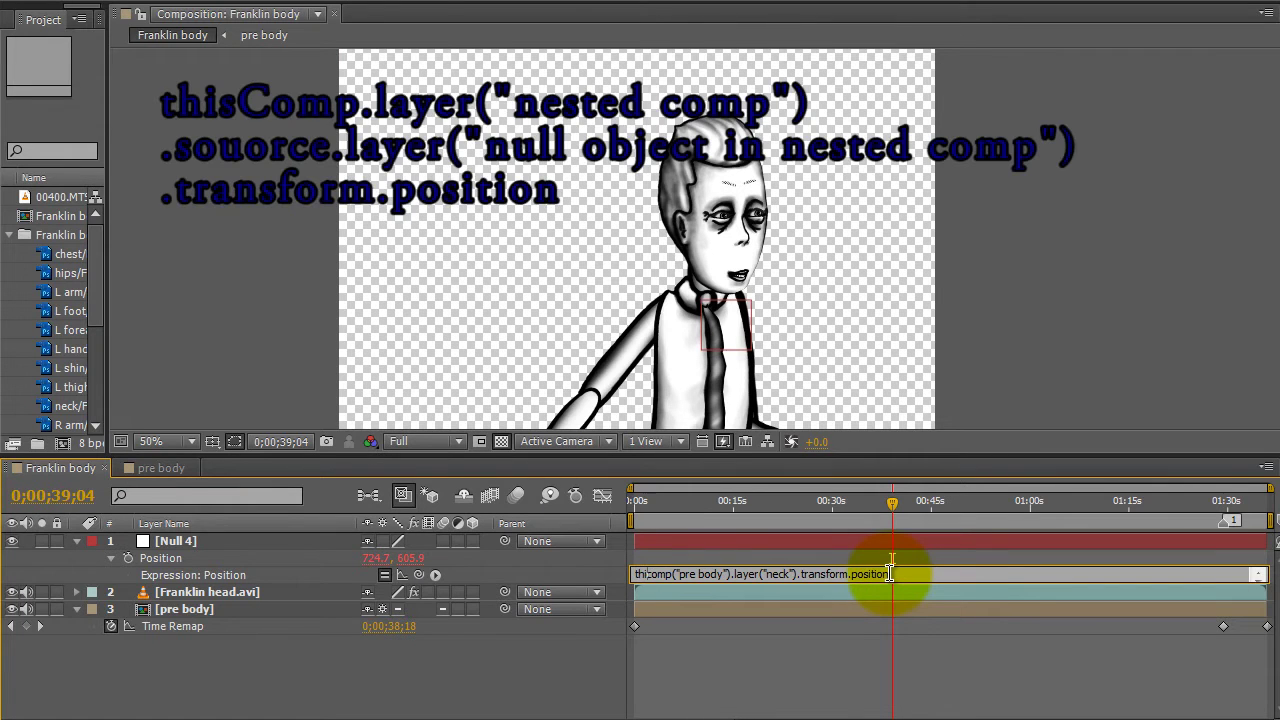
- Rewrite the expression to thisComp.layer("pre body").source.layer("neck").transform.position
{"action": "key", "text": "Delete"}
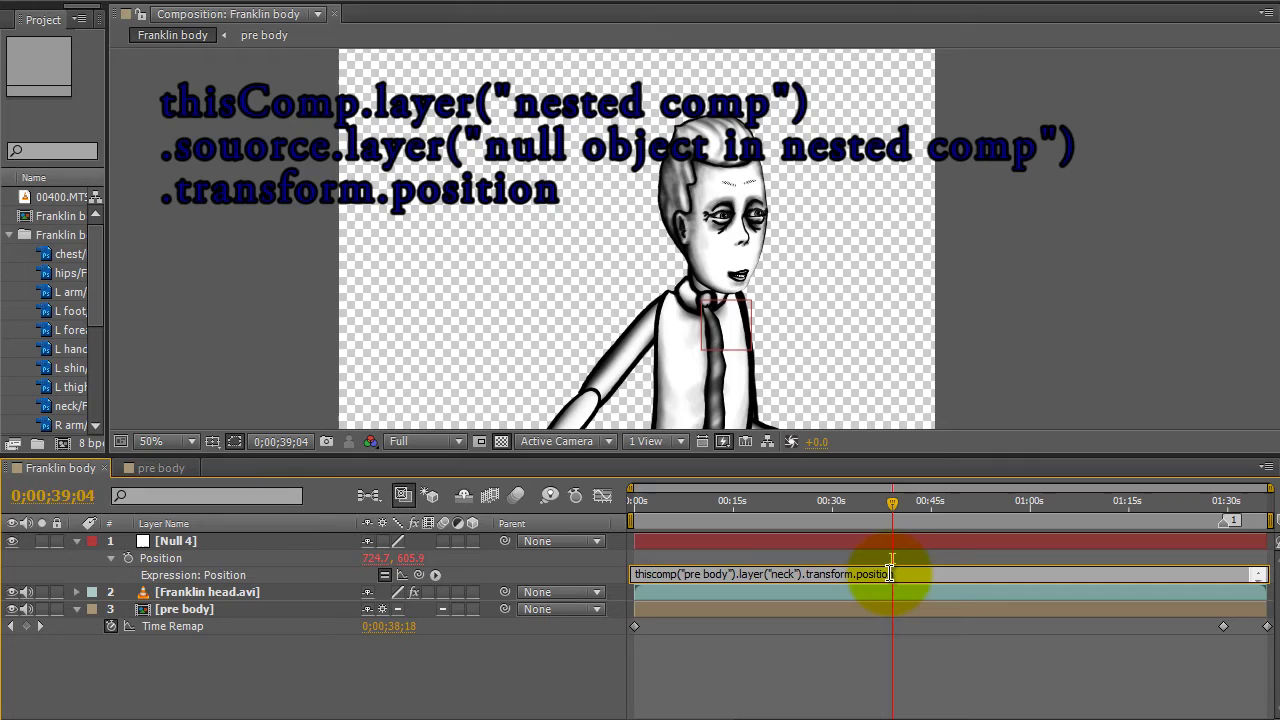
{"action": "key", "text": "Delete"}
{"action": "type", "text": "Comp"}
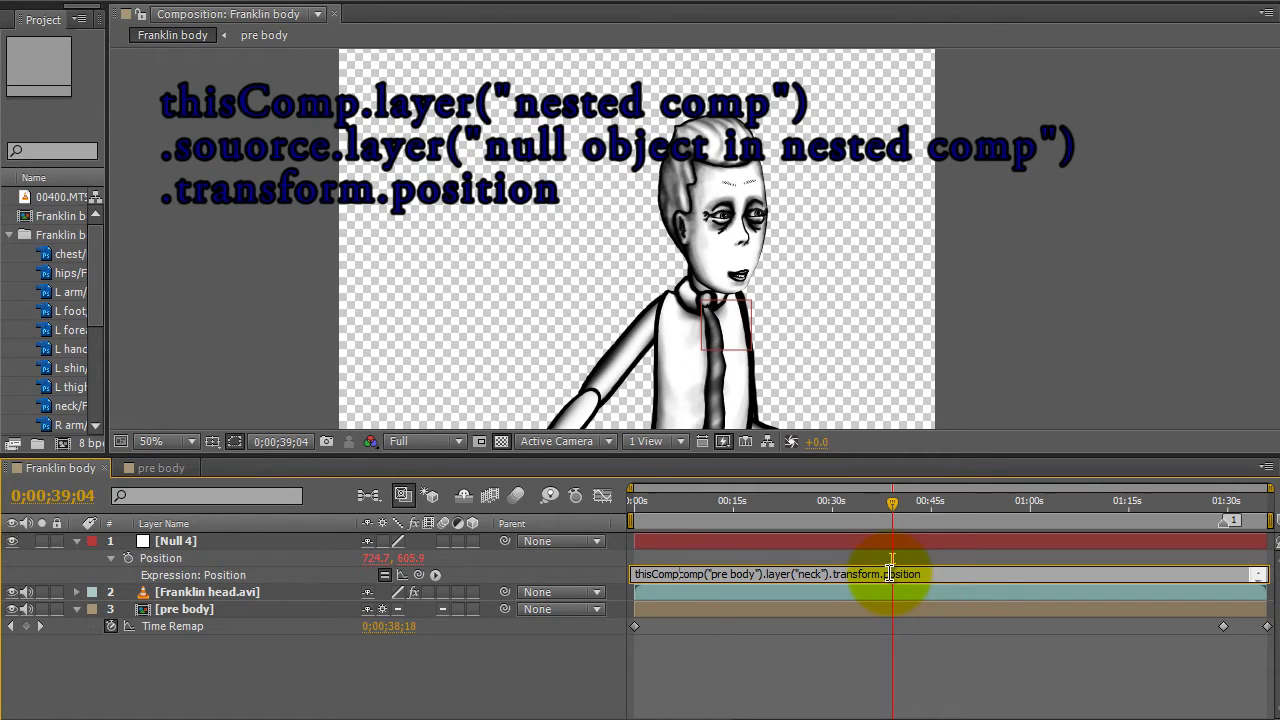
{"action": "type", "text": "."}
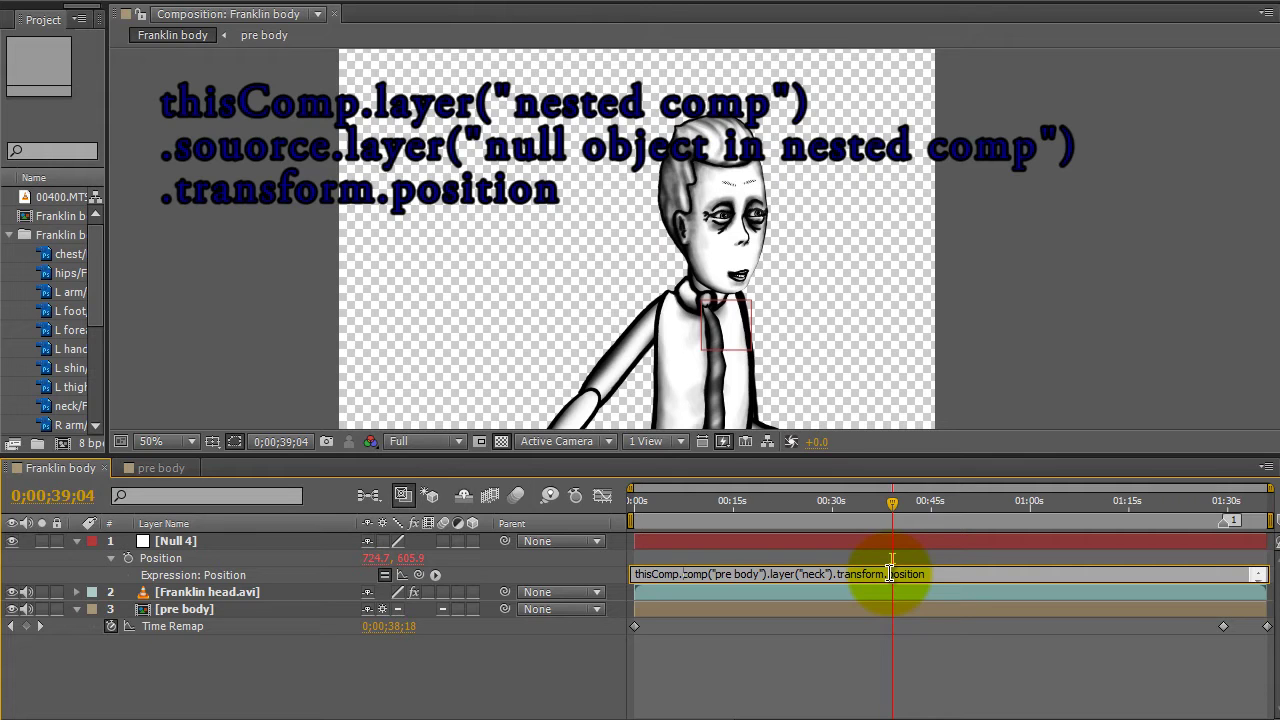
{"action": "type", "text": "lay"}
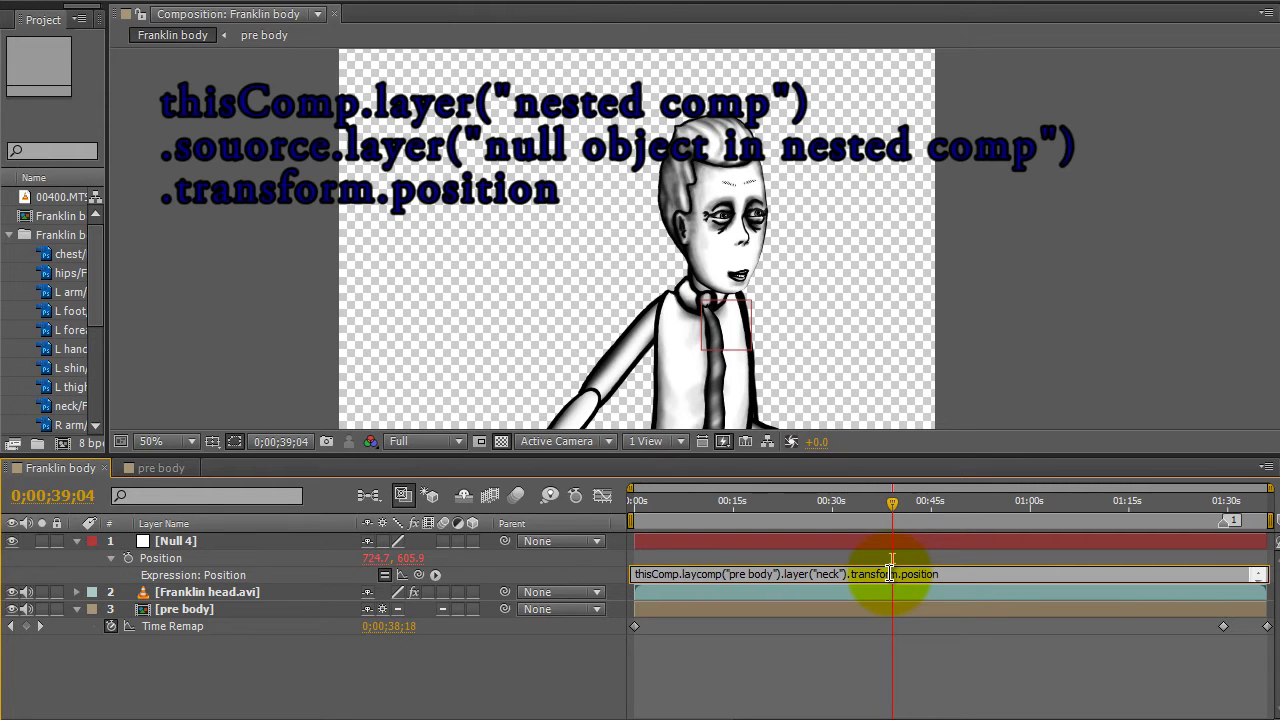
{"action": "type", "text": "er"}
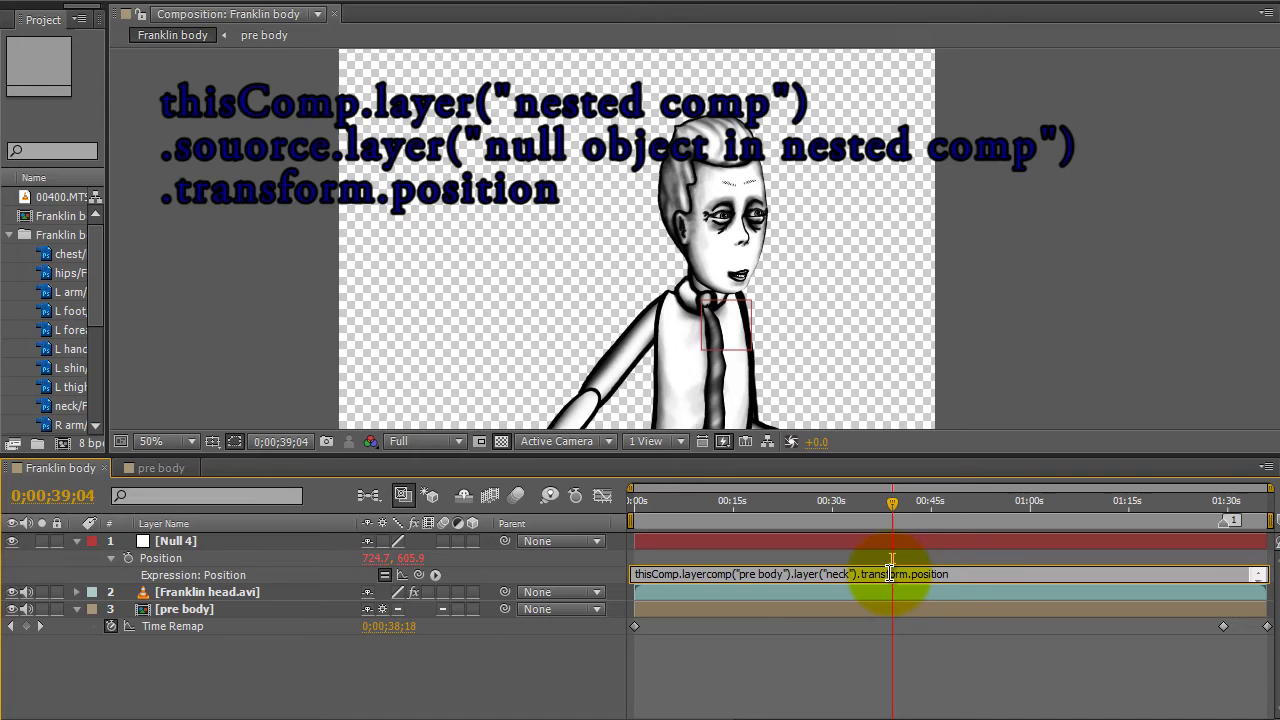
{"action": "key", "text": "Delete"}
{"action": "key", "text": "Delete"}
{"action": "key", "text": "Delete"}
{"action": "key", "text": "Delete"}
{"action": "key", "text": "Delete"}
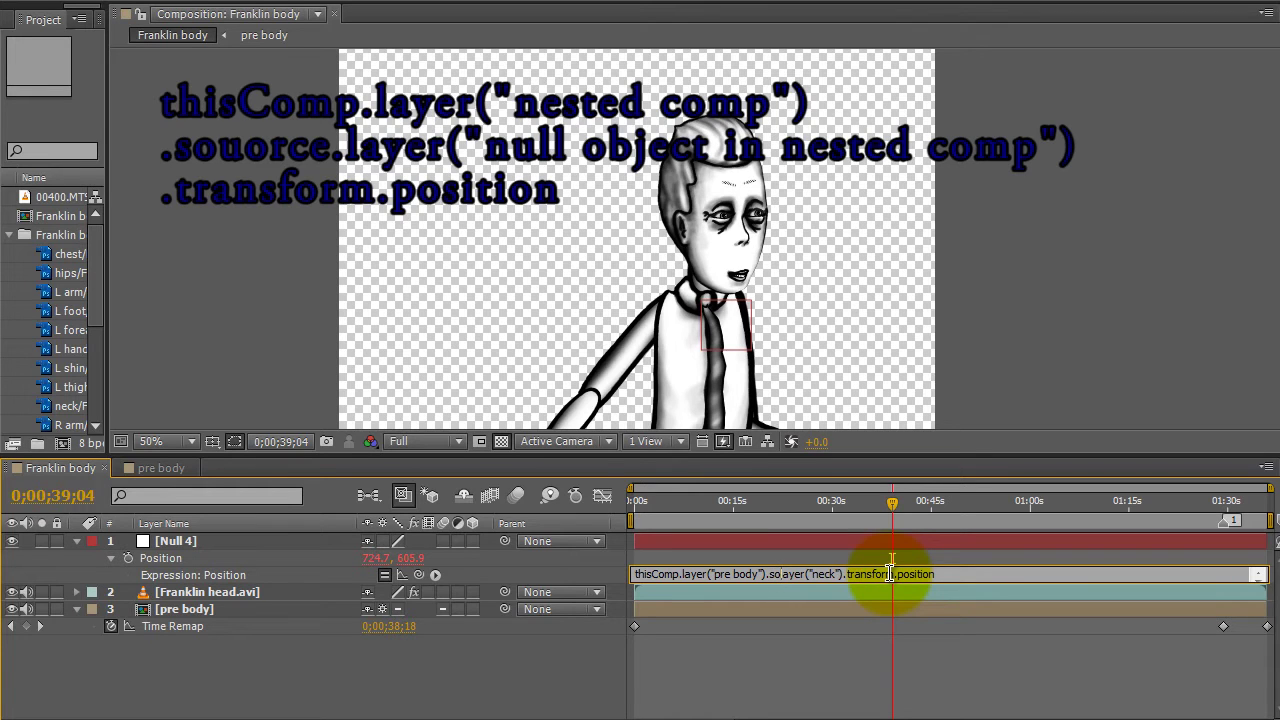
{"action": "type", "text": "c"}
{"action": "type", "text": "e.l"}
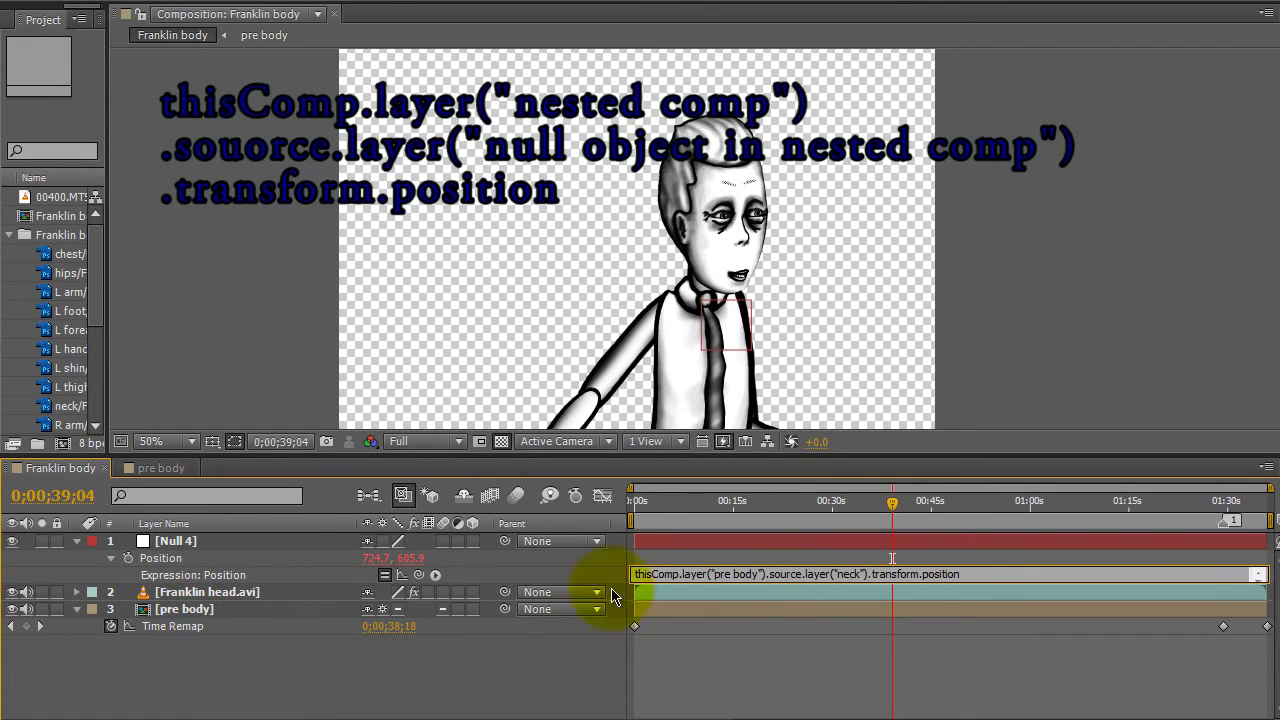
{"action": "left_click", "coordinate": [593, 572]}
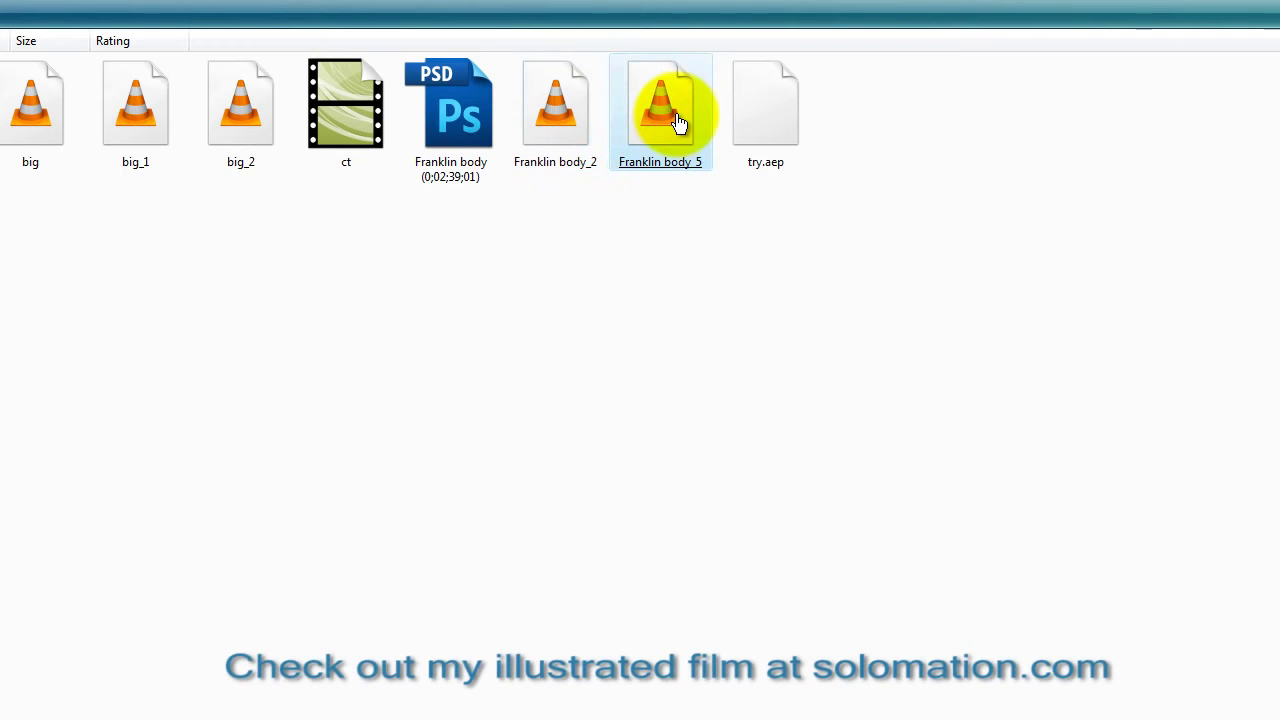
{"action": "double_click", "coordinate": [677, 122]}
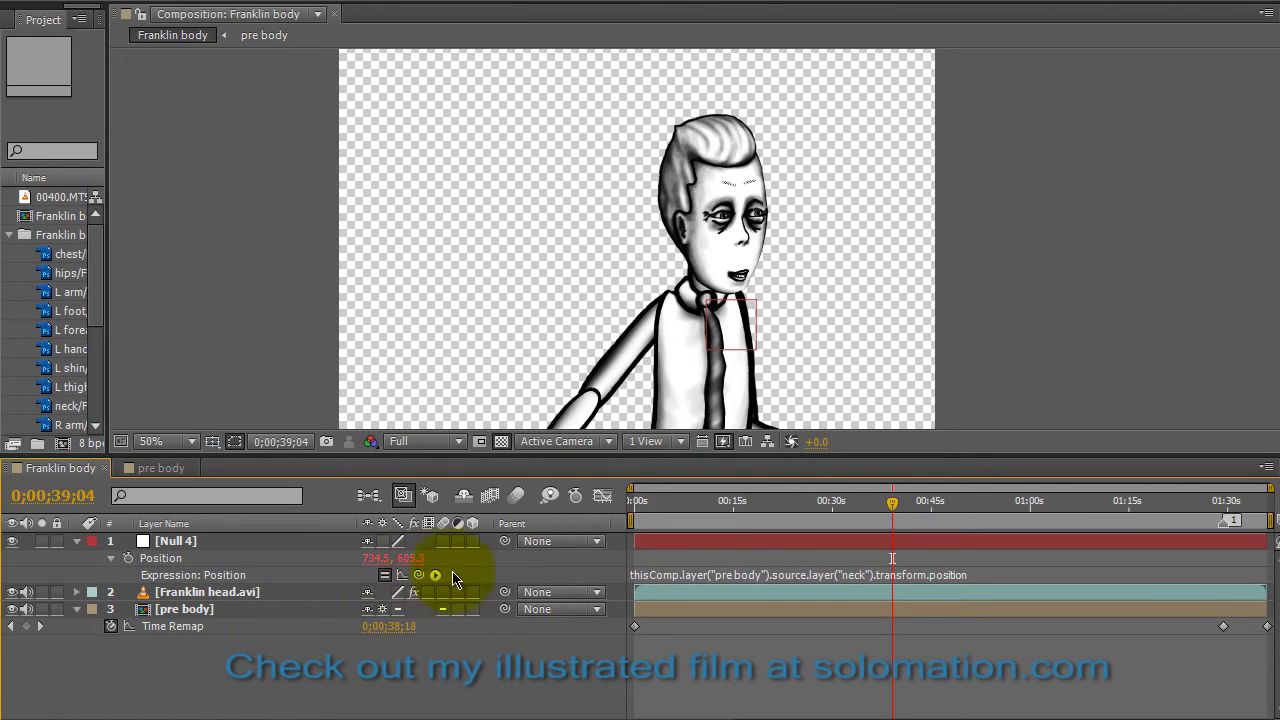
- Select the Franklin head.avi layer for parenting to Null 4
{"action": "left_click", "coordinate": [218, 596]}
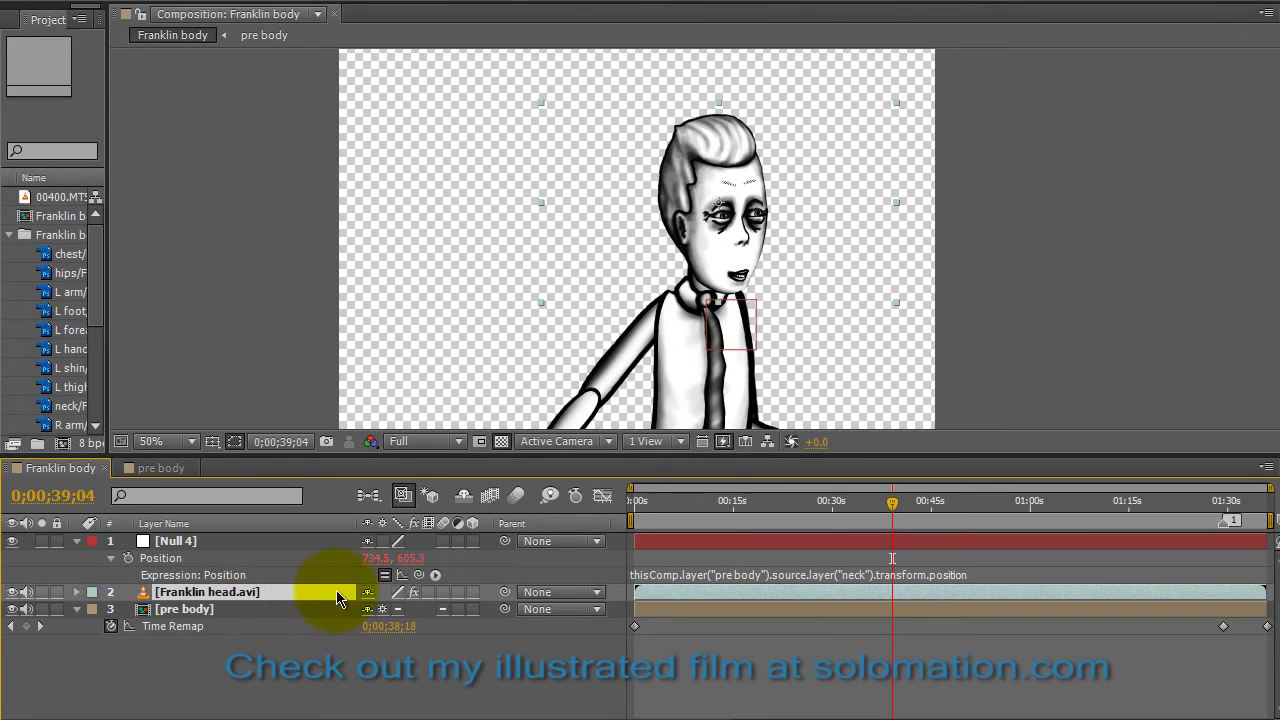